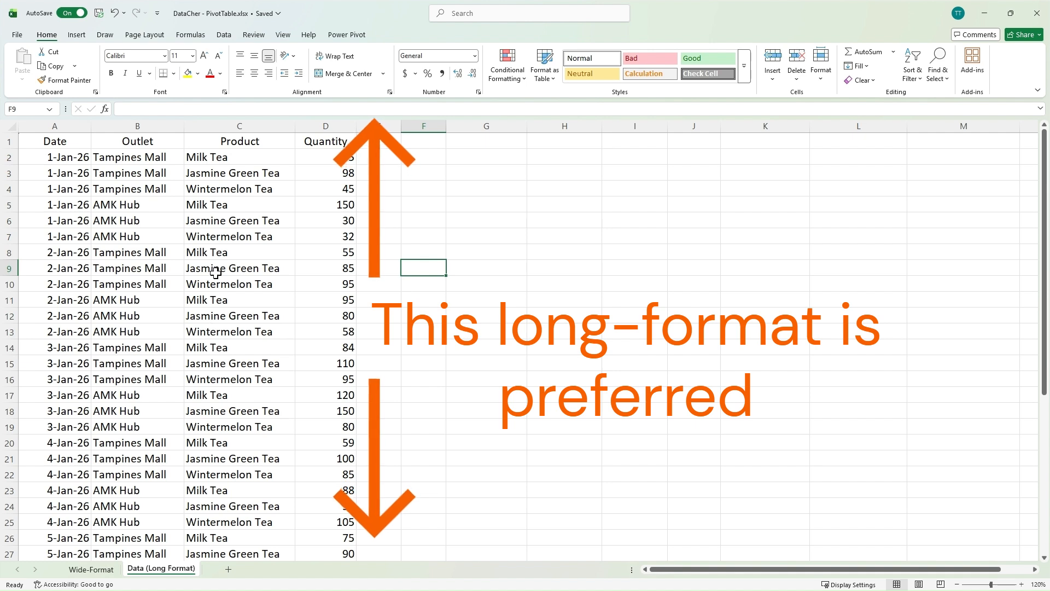
Examine the fields of the first data record and the whole Quantity column in the long-format data
{"action": "left_click_drag", "start_coordinate": [323, 158], "coordinate": [77, 158]}
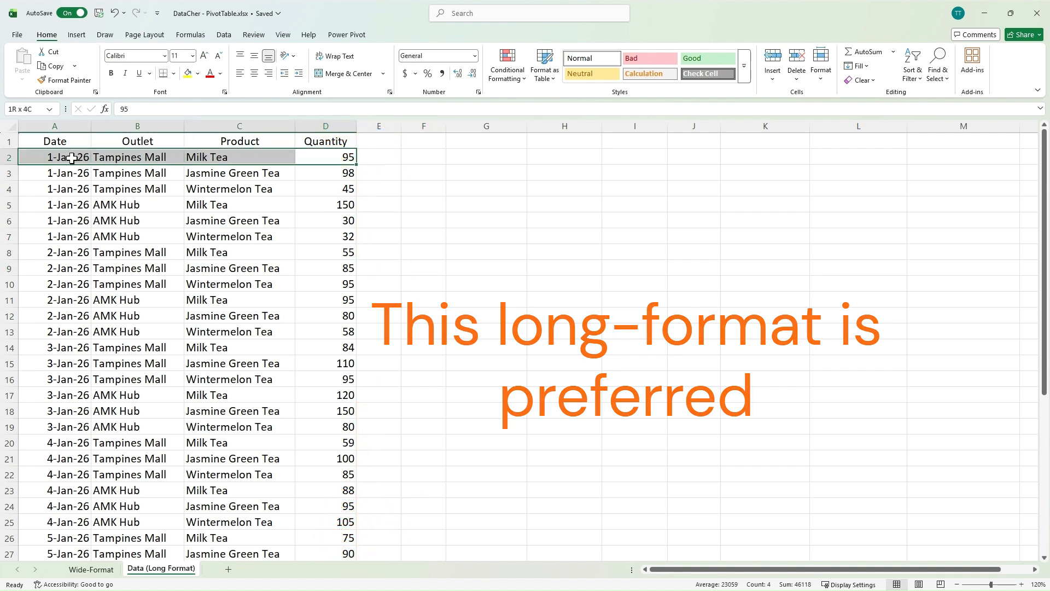
{"action": "left_click", "coordinate": [346, 157]}
{"action": "left_click", "coordinate": [210, 160]}
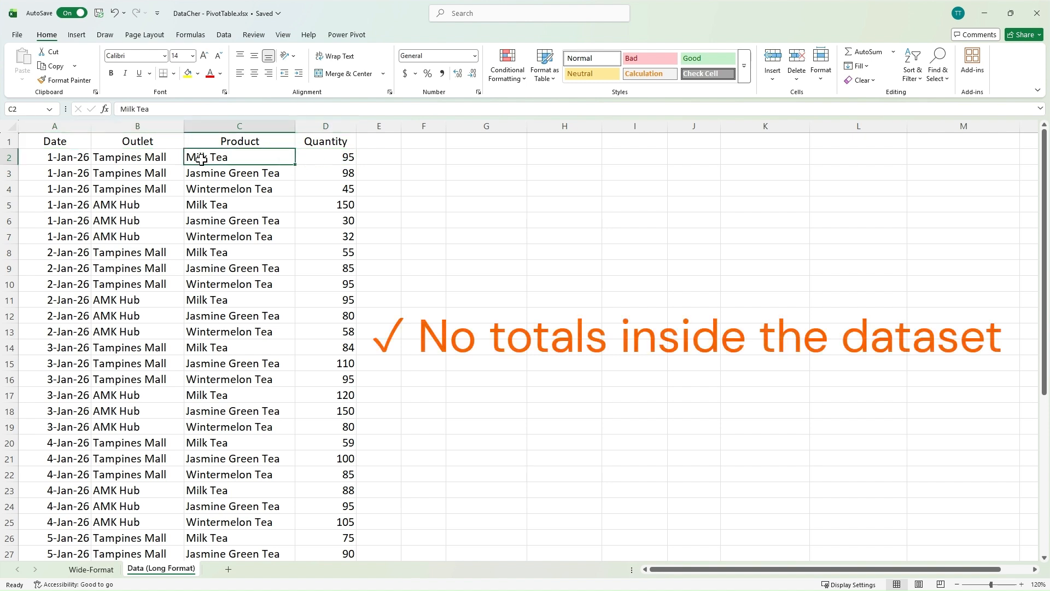
{"action": "left_click", "coordinate": [154, 158]}
{"action": "left_click", "coordinate": [80, 160]}
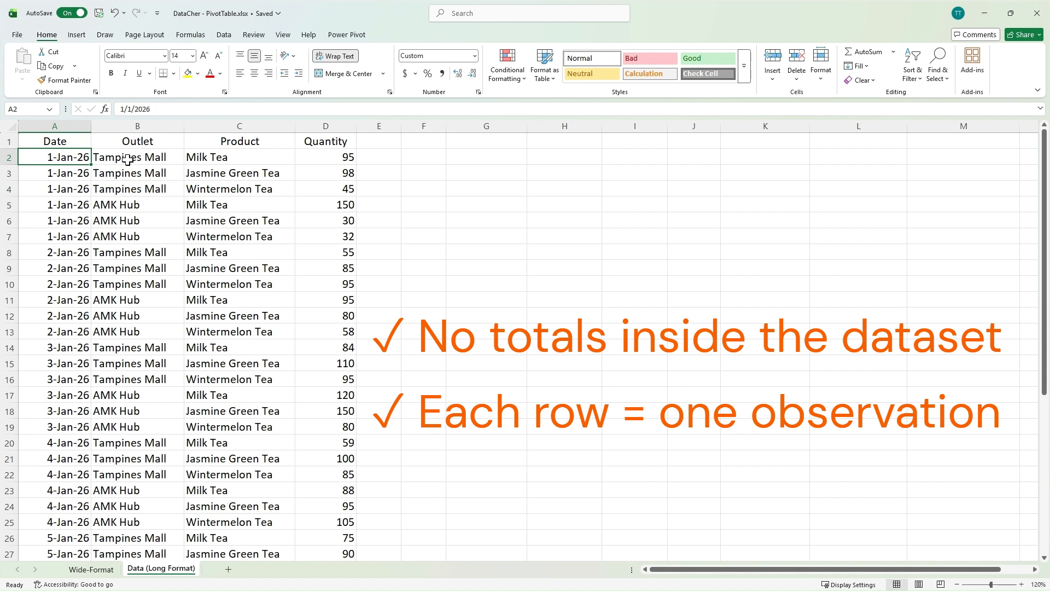
{"action": "left_click", "coordinate": [330, 143]}
{"action": "key", "text": "ctrl+shift+Down"}
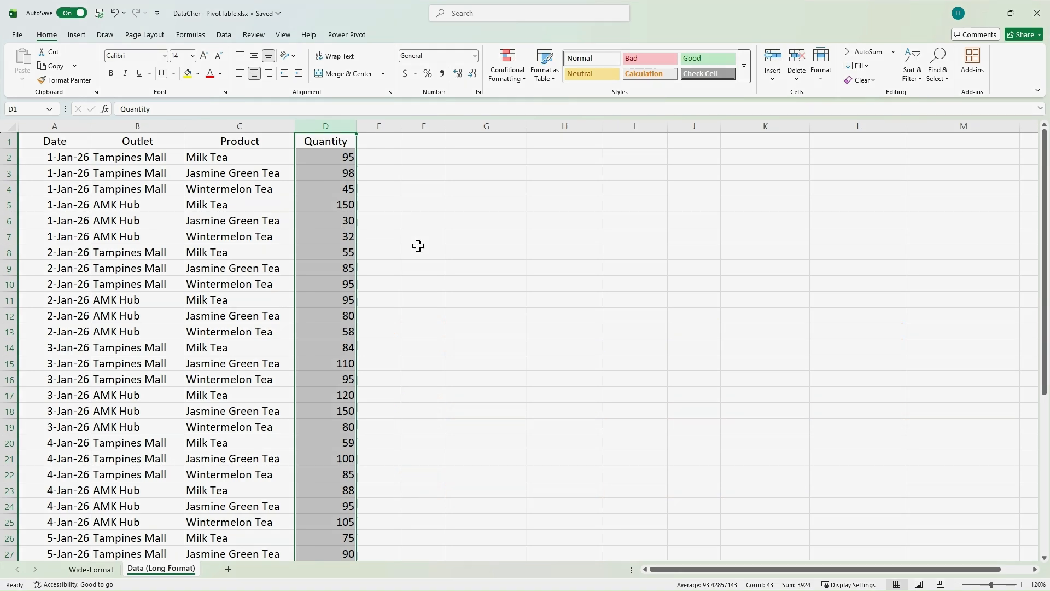
{"action": "left_click", "coordinate": [422, 250]}
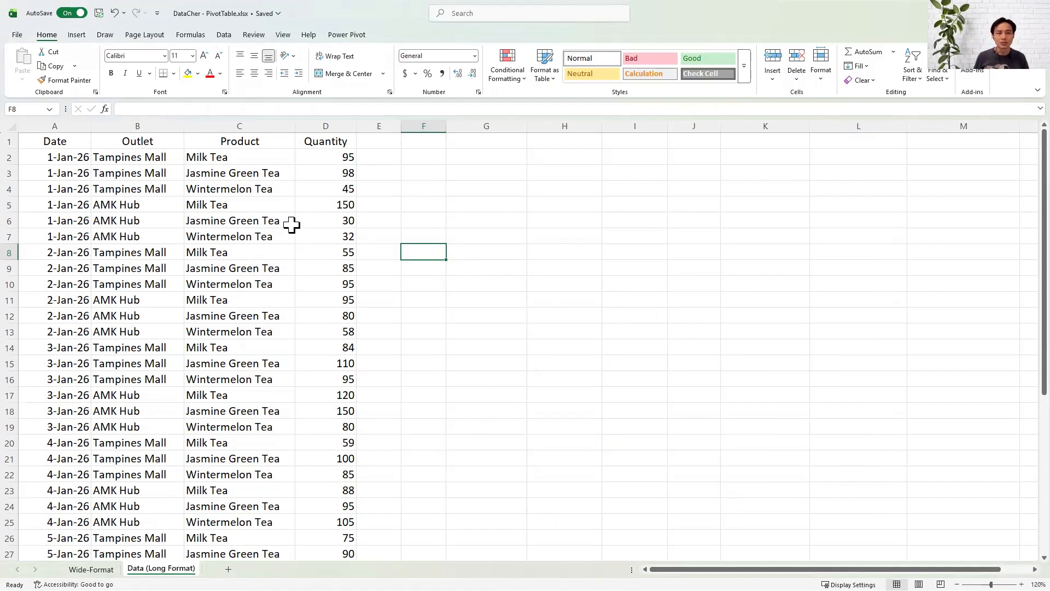
Convert the sales data range A1:D43 into an Excel table with headers
{"action": "left_click", "coordinate": [273, 221]}
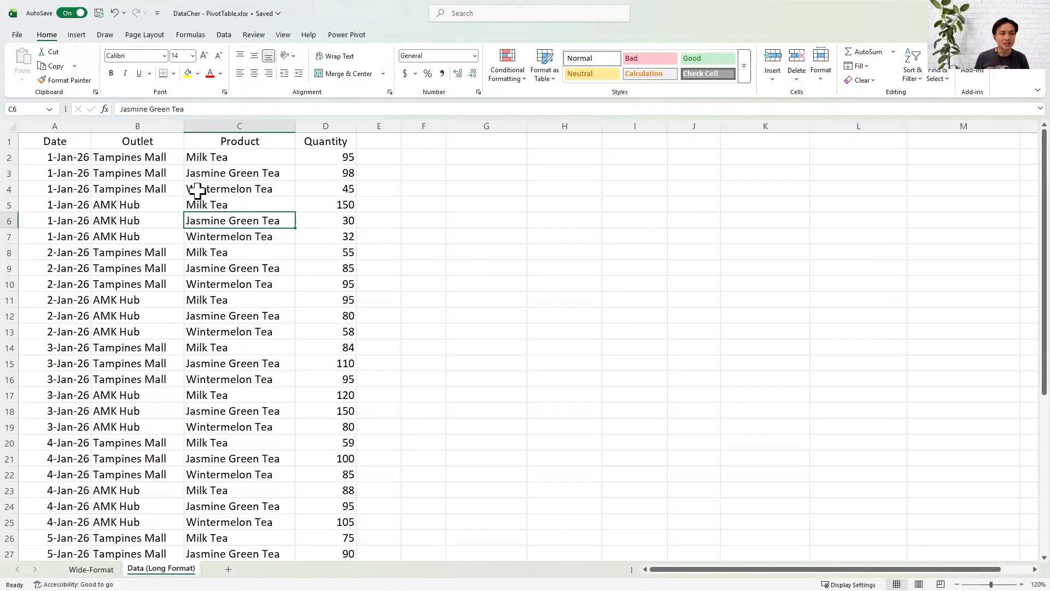
{"action": "left_click", "coordinate": [76, 35]}
{"action": "left_click", "coordinate": [104, 65]}
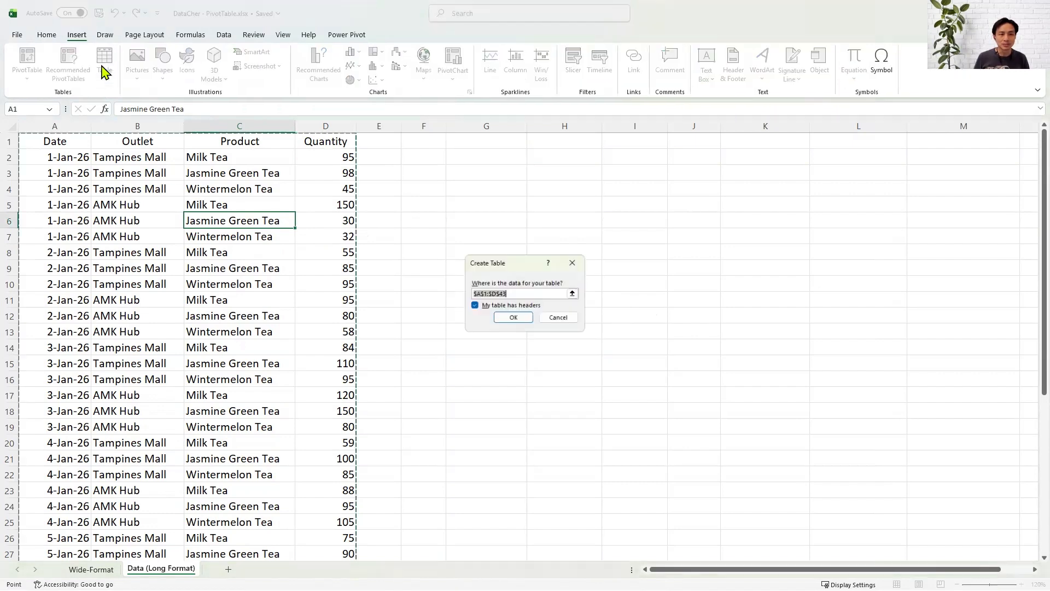
{"action": "left_click", "coordinate": [513, 317]}
{"action": "scroll", "coordinate": [265, 331], "scroll_direction": "down", "scroll_amount": 2}
{"action": "scroll", "coordinate": [266, 306], "scroll_direction": "up", "scroll_amount": 2}
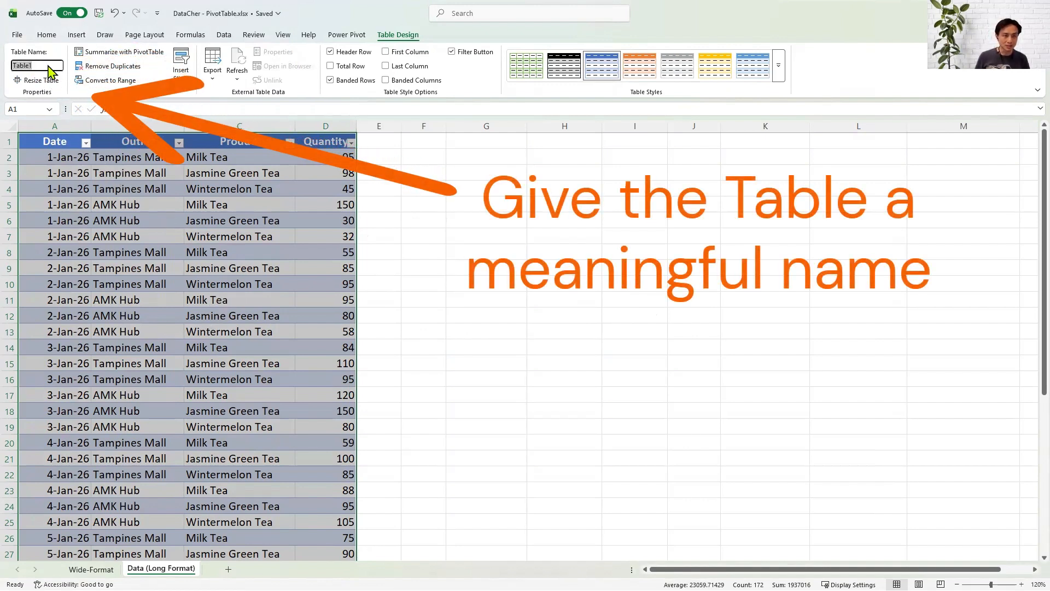
Rename the new table as SalesTable
{"action": "type", "text": "SalesTAb"}
{"action": "key", "text": "BackSpace"}
{"action": "key", "text": "BackSpace"}
{"action": "type", "text": "able"}
{"action": "key", "text": "Return"}
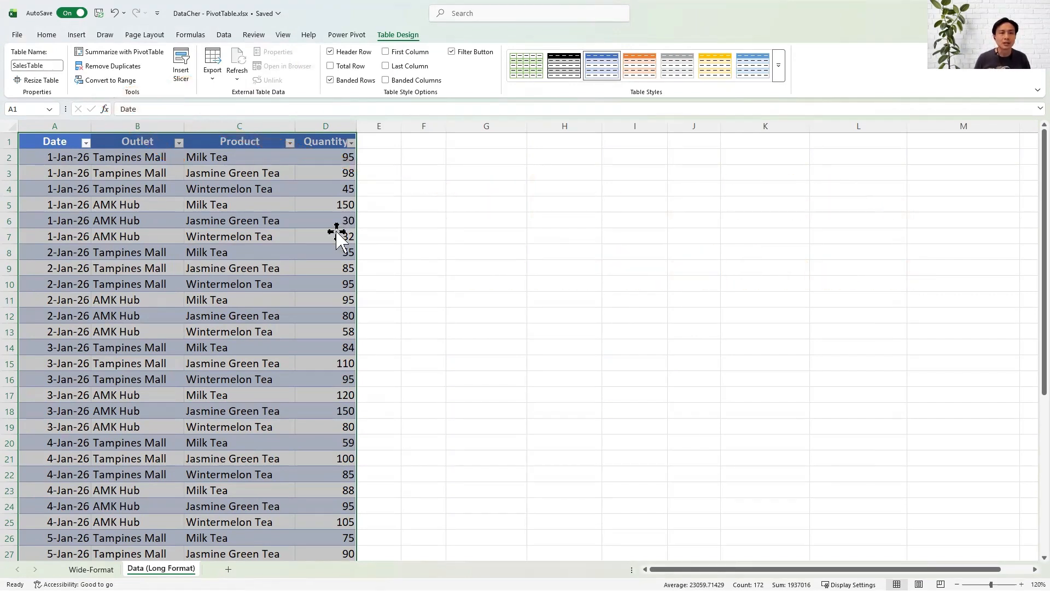
Insert a PivotTable based on SalesTable in the existing worksheet at cell G2
{"action": "left_click", "coordinate": [251, 219]}
{"action": "left_click", "coordinate": [77, 36]}
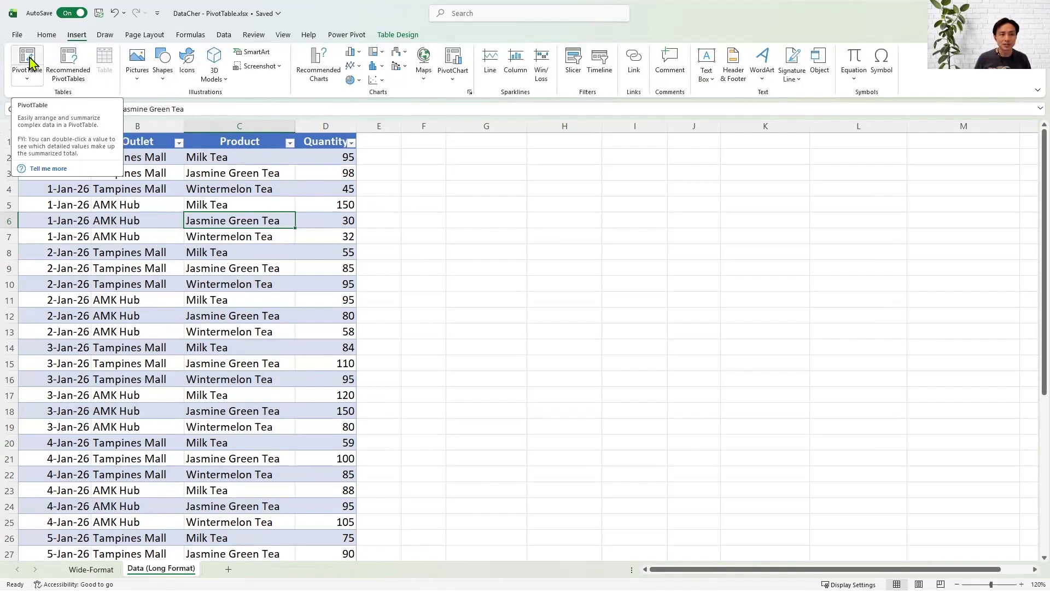
{"action": "left_click", "coordinate": [30, 62]}
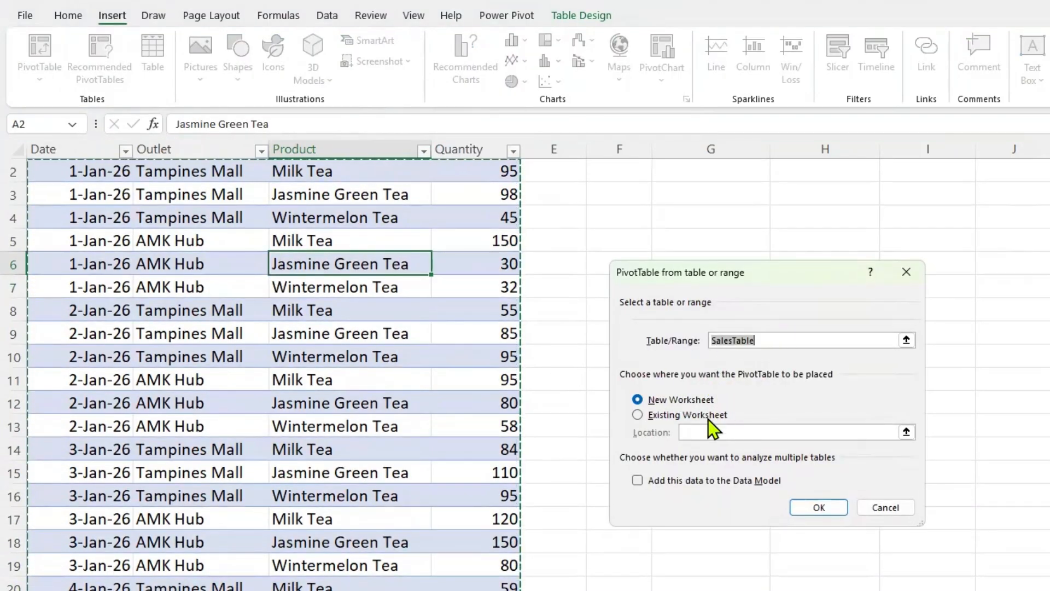
{"action": "left_click", "coordinate": [690, 415]}
{"action": "scroll", "coordinate": [665, 240], "scroll_direction": "up", "scroll_amount": 1}
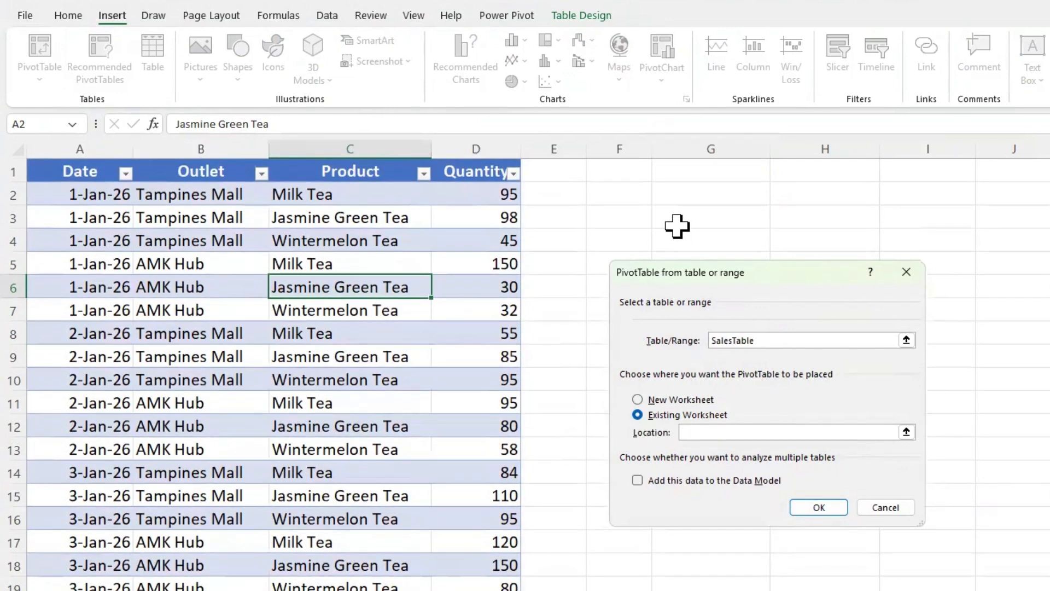
{"action": "left_click", "coordinate": [701, 198]}
{"action": "left_click", "coordinate": [819, 507]}
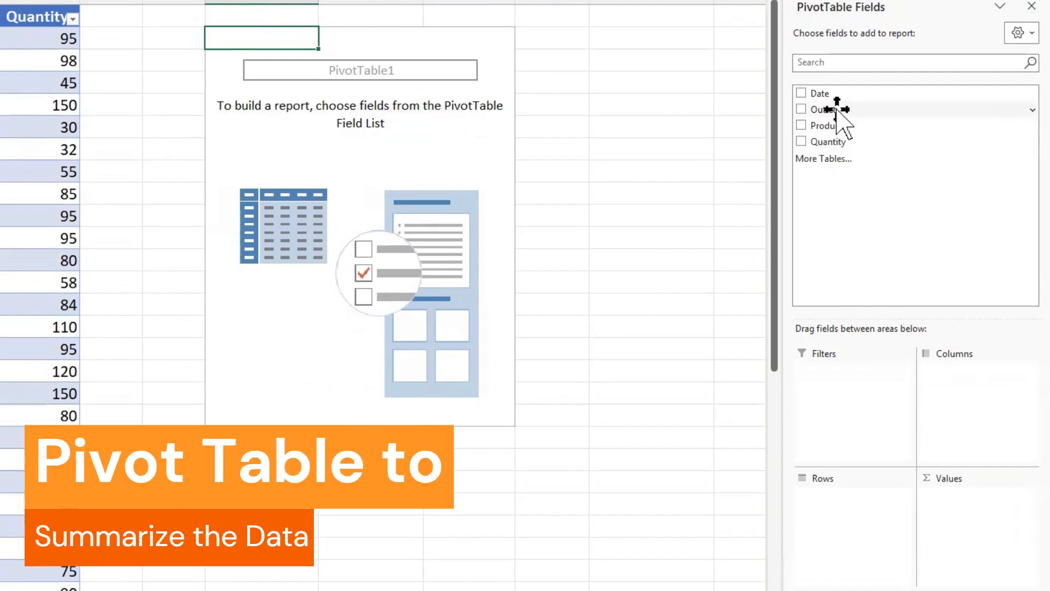
Summarize quantity by outlet in the PivotTable, with Outlet as rows and Quantity as values
{"action": "left_click_drag", "start_coordinate": [837, 109], "coordinate": [834, 490]}
{"action": "left_click_drag", "start_coordinate": [852, 143], "coordinate": [962, 499]}
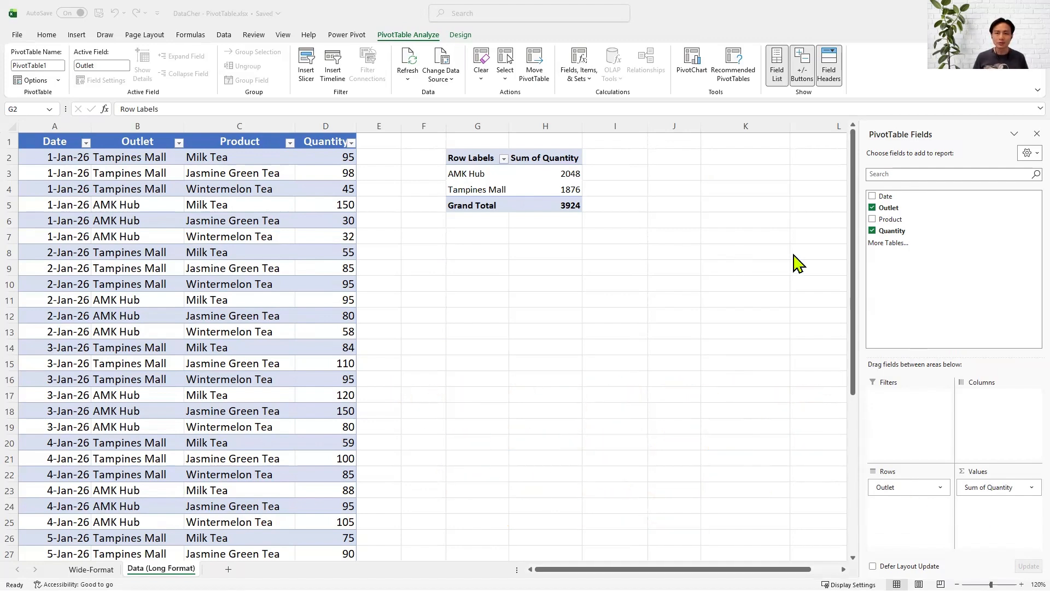
Replace Outlet with Product as the row field of the PivotTable
{"action": "left_click", "coordinate": [910, 490]}
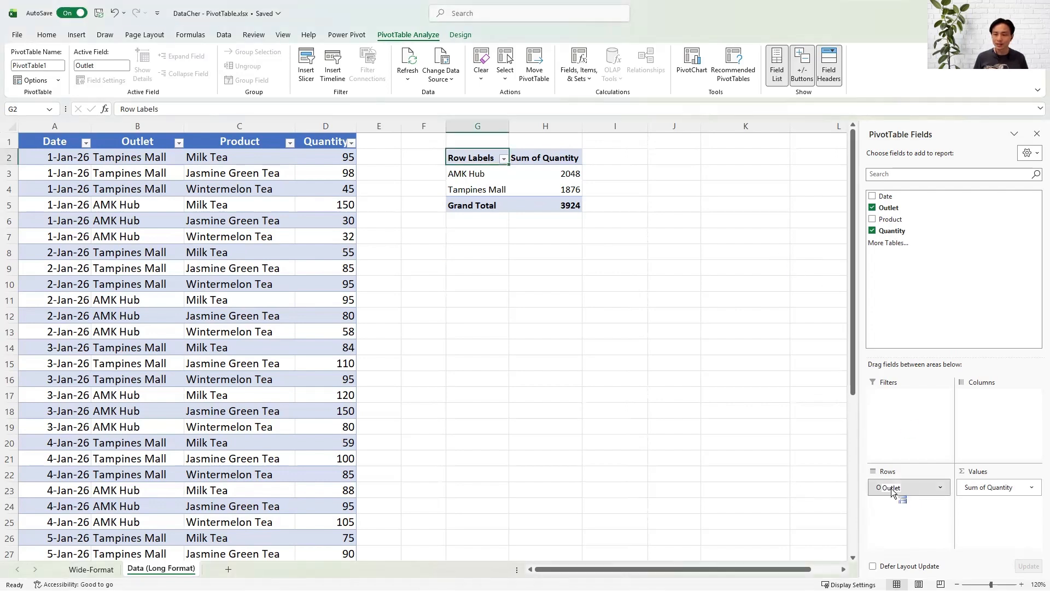
{"action": "left_click_drag", "start_coordinate": [906, 493], "coordinate": [786, 487]}
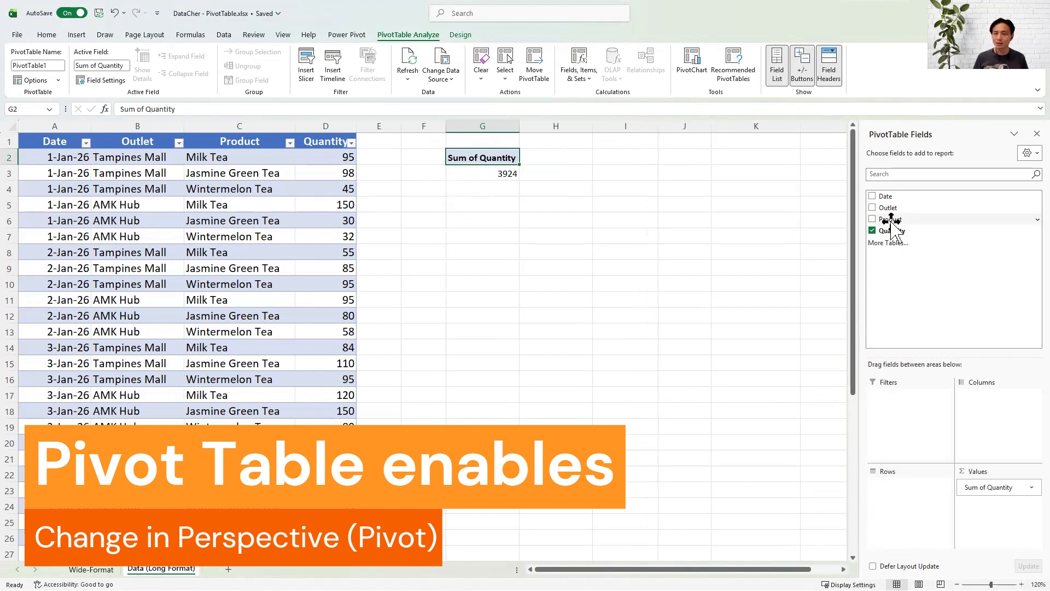
{"action": "left_click_drag", "start_coordinate": [897, 221], "coordinate": [900, 497]}
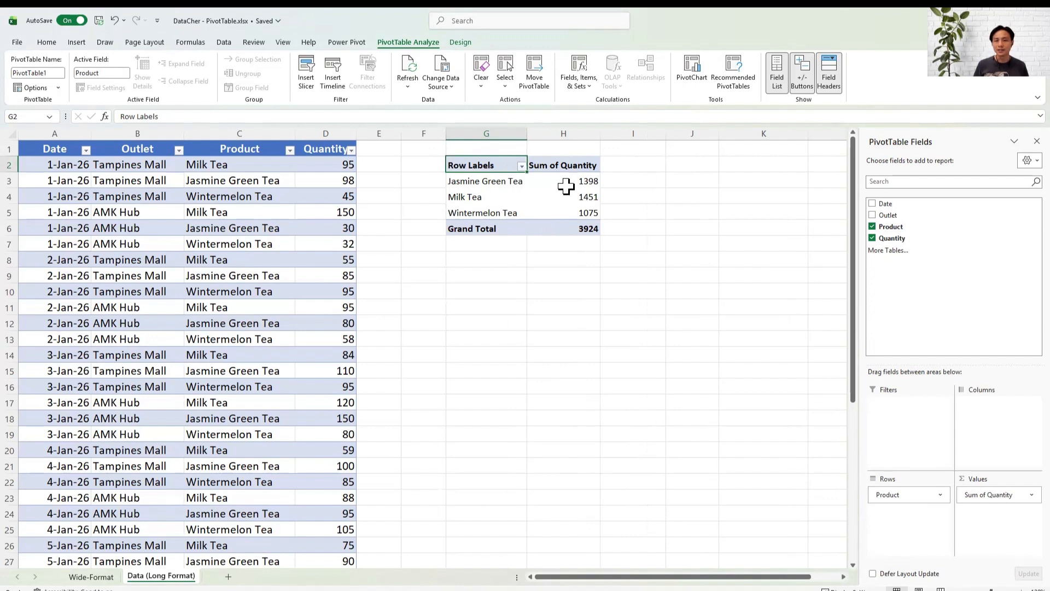
Sort the PivotTable's products by Sum of Quantity from largest to smallest and select the top product's row
{"action": "mouse_move", "coordinate": [562, 190]}
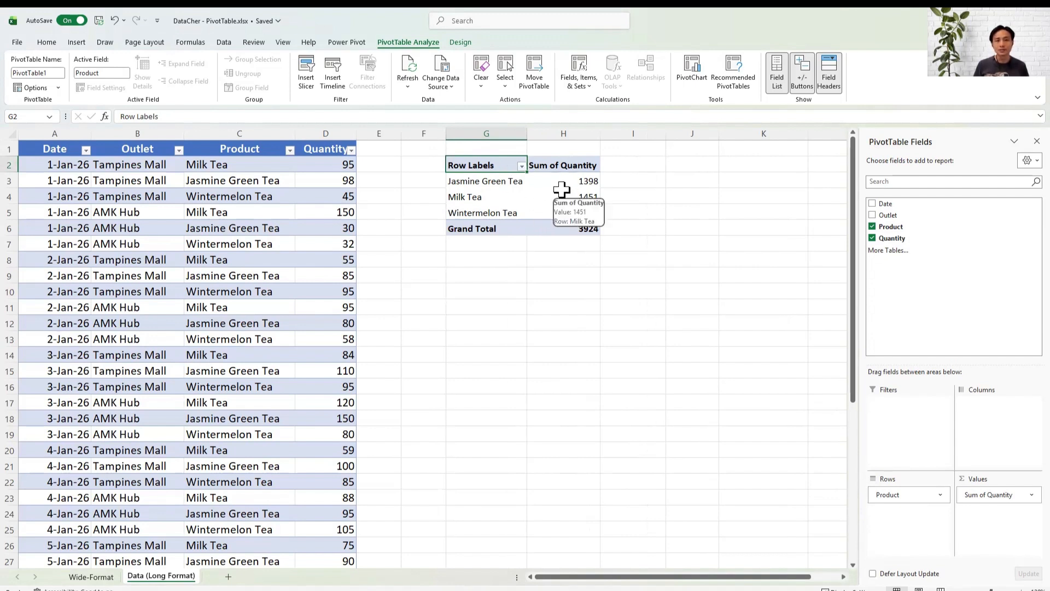
{"action": "left_click", "coordinate": [581, 197]}
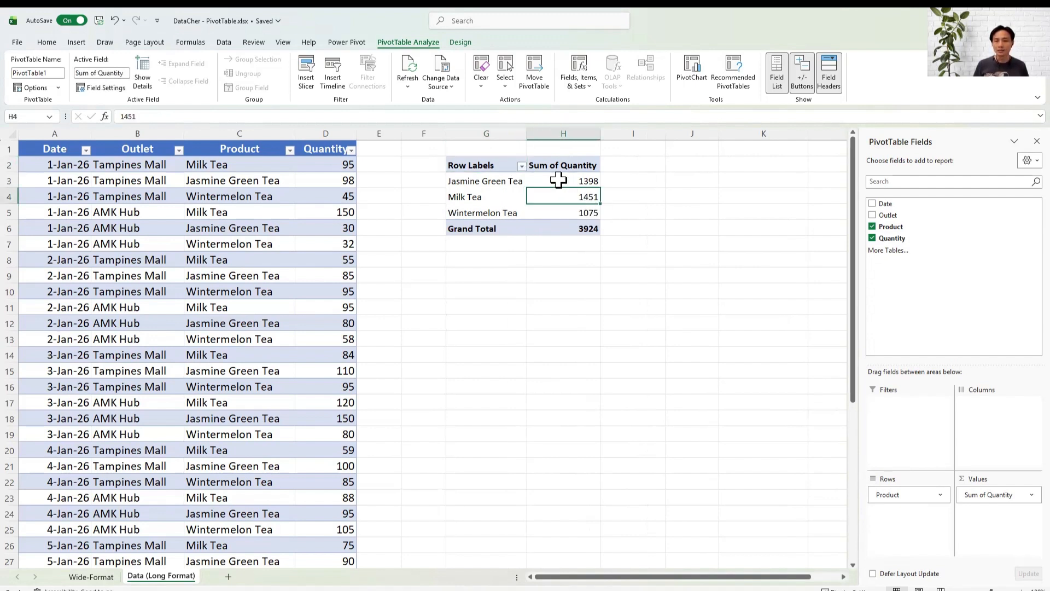
{"action": "right_click", "coordinate": [575, 201]}
{"action": "mouse_move", "coordinate": [664, 308]}
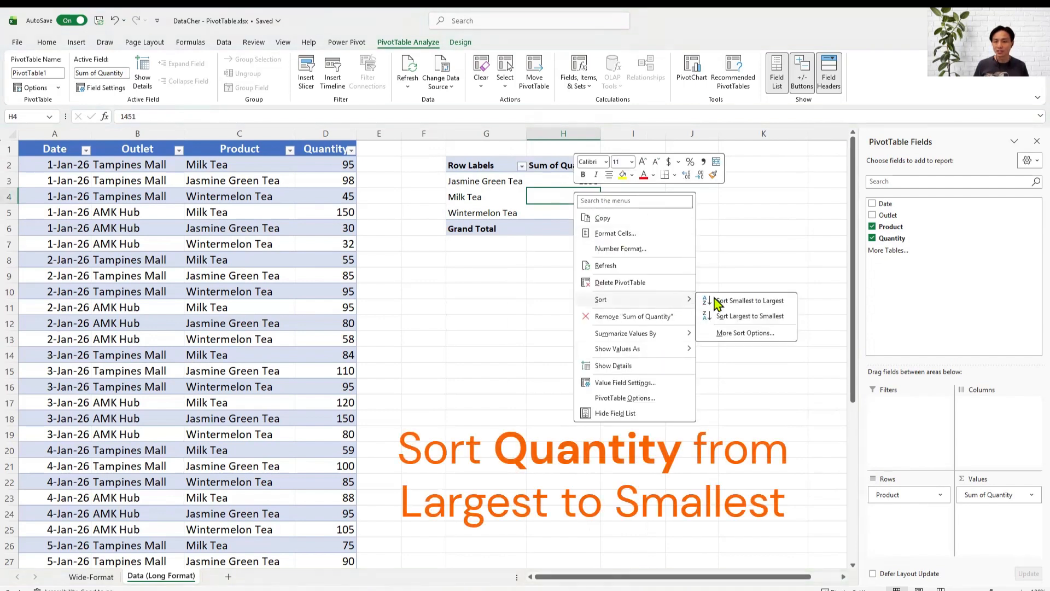
{"action": "left_click", "coordinate": [722, 313]}
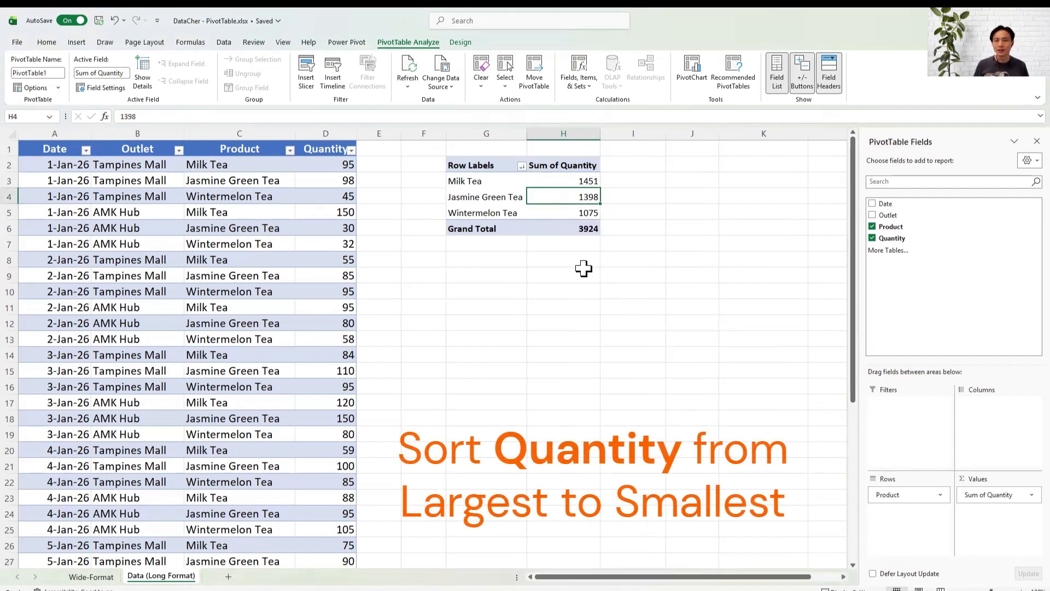
{"action": "left_click", "coordinate": [485, 182]}
{"action": "left_click", "coordinate": [536, 183], "text": "shift"}
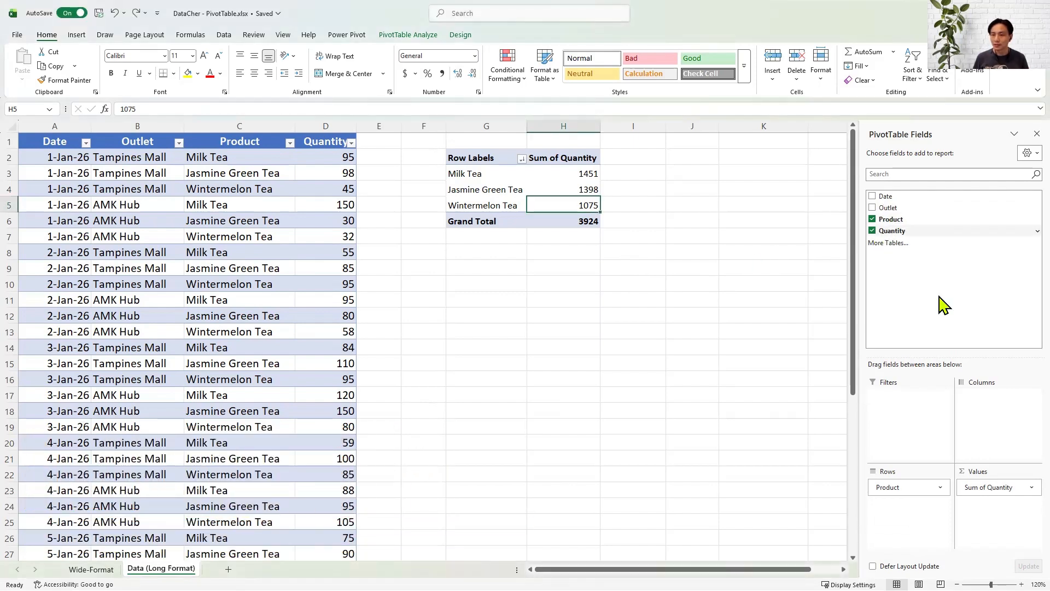
Add Outlet as the PivotTable's column field and show the quantities as % of Column Total
{"action": "left_click_drag", "start_coordinate": [905, 208], "coordinate": [988, 420]}
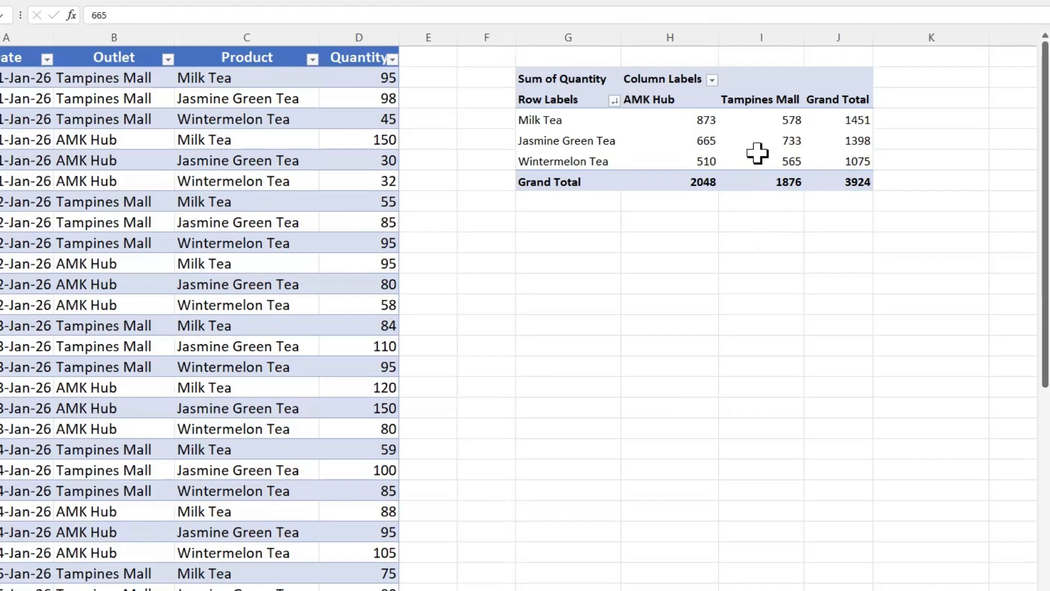
{"action": "left_click", "coordinate": [762, 141]}
{"action": "right_click", "coordinate": [763, 143]}
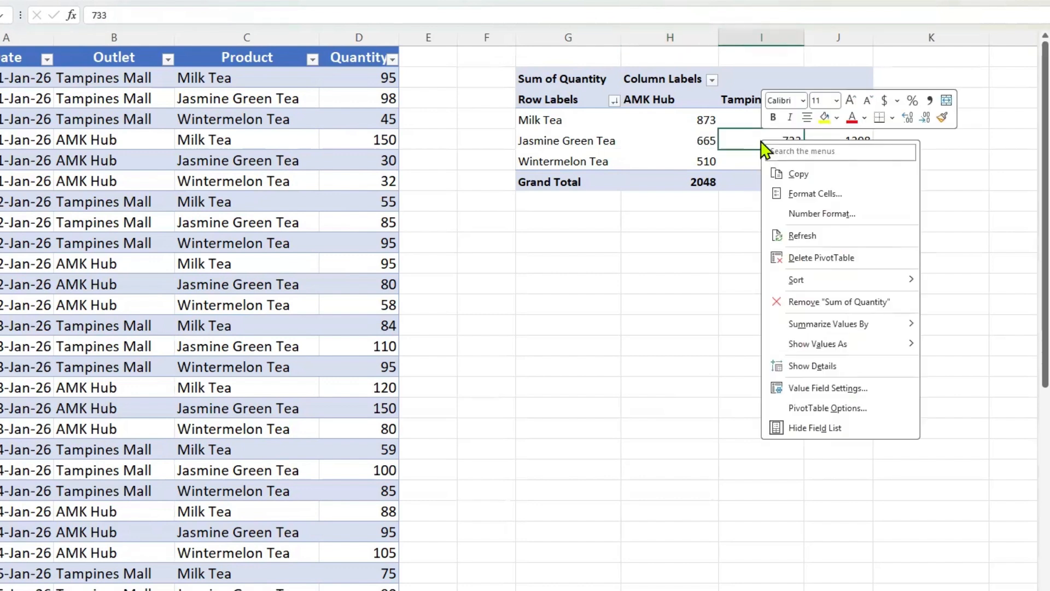
{"action": "mouse_move", "coordinate": [868, 352]}
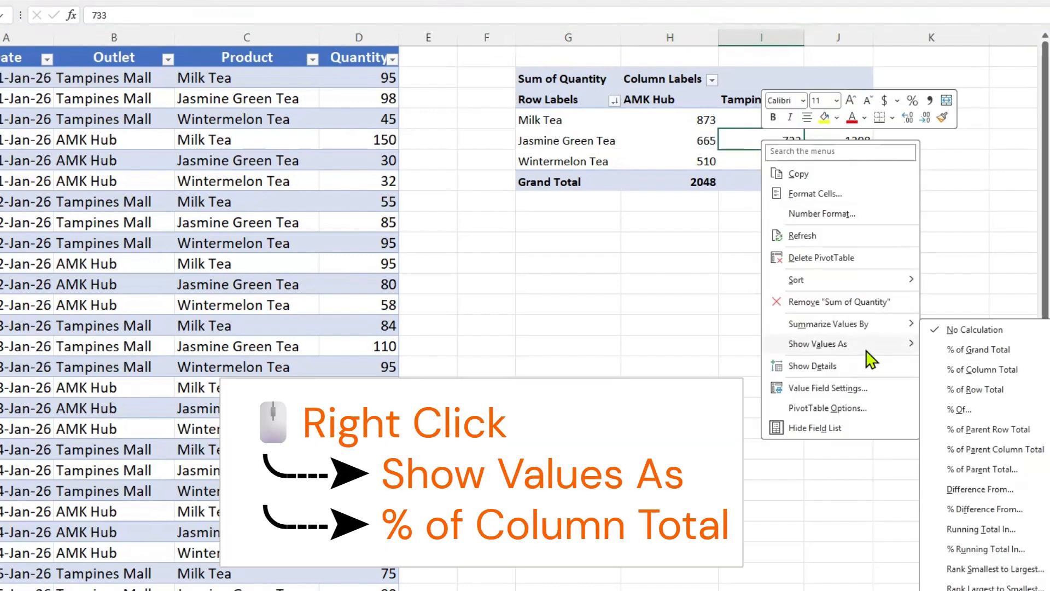
{"action": "left_click", "coordinate": [990, 371]}
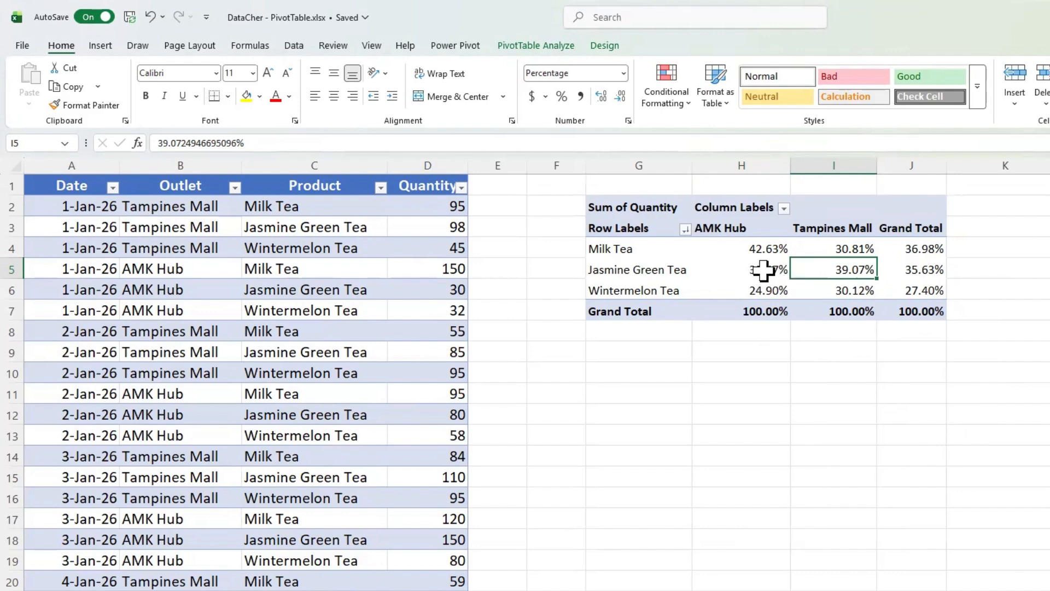
Format the PivotTable's quantity values as percentages with 0 decimal places
{"action": "right_click", "coordinate": [763, 269]}
{"action": "left_click", "coordinate": [859, 353]}
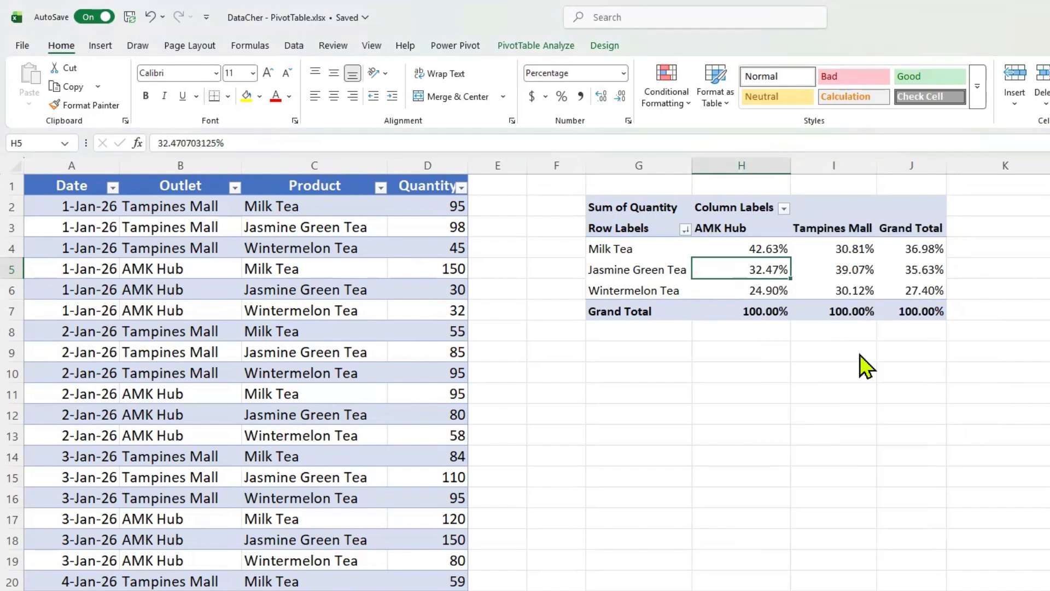
{"action": "left_click", "coordinate": [449, 111]}
{"action": "left_click", "coordinate": [448, 111]}
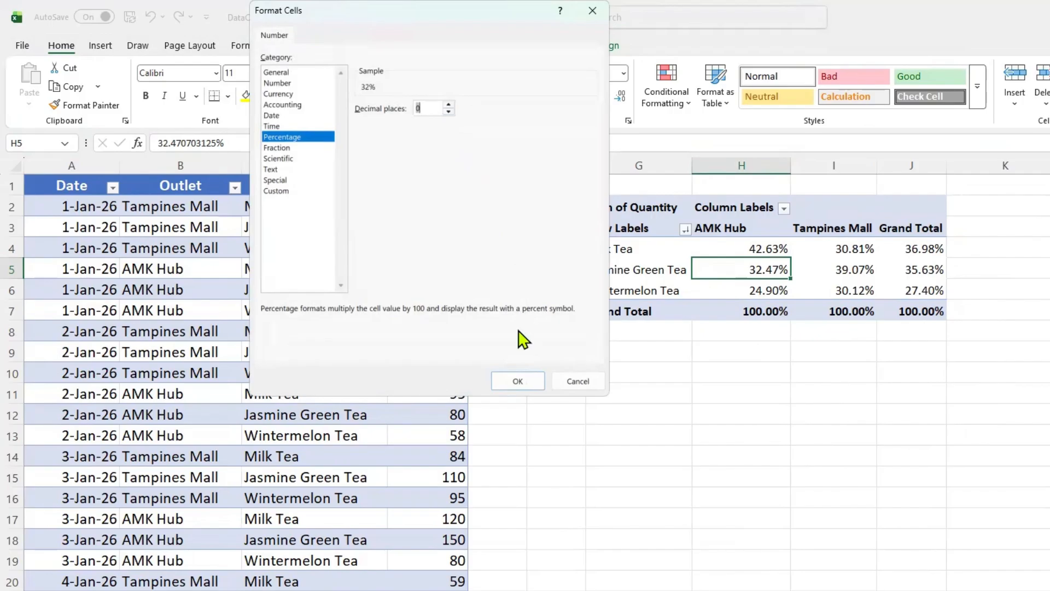
{"action": "left_click", "coordinate": [525, 383]}
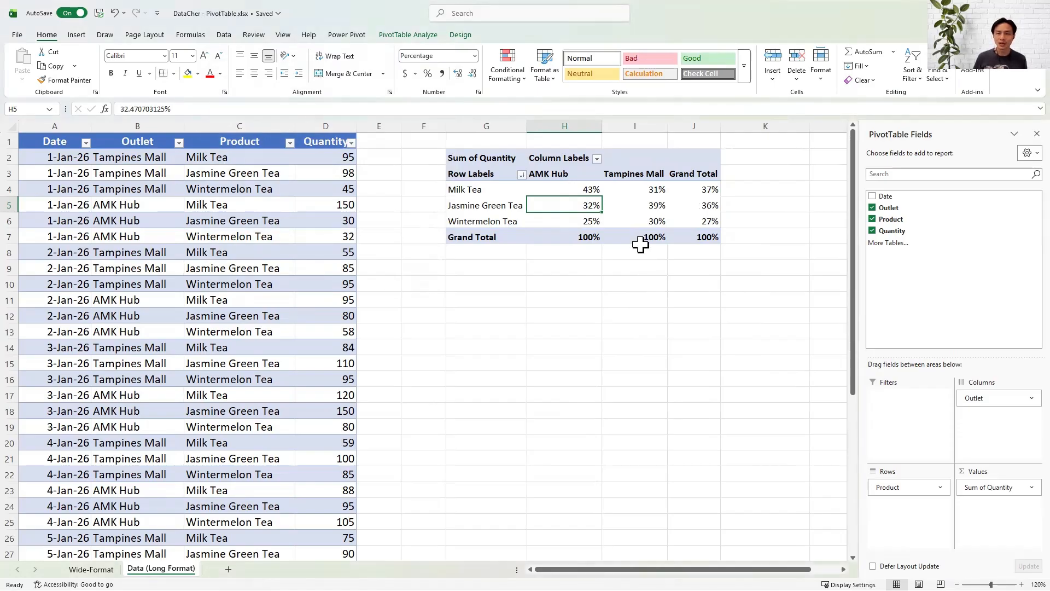
Fill the Milk Tea cell for AMK Hub, Jasmine Green Tea for Tampines Mall and Milk Tea under Grand Total with Light Green
{"action": "left_click", "coordinate": [630, 207]}
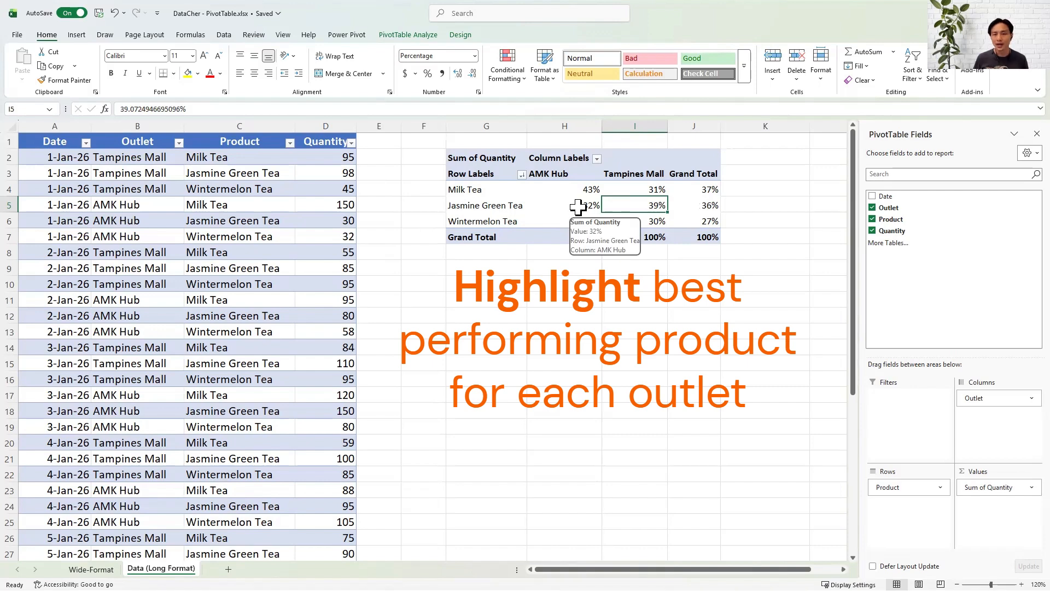
{"action": "left_click", "coordinate": [584, 189]}
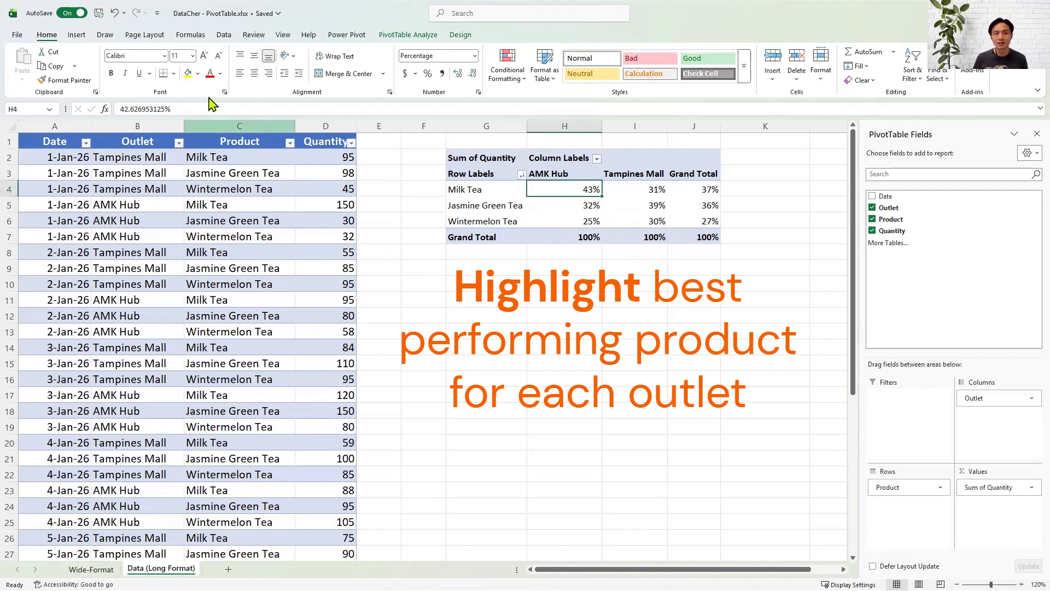
{"action": "left_click", "coordinate": [198, 75]}
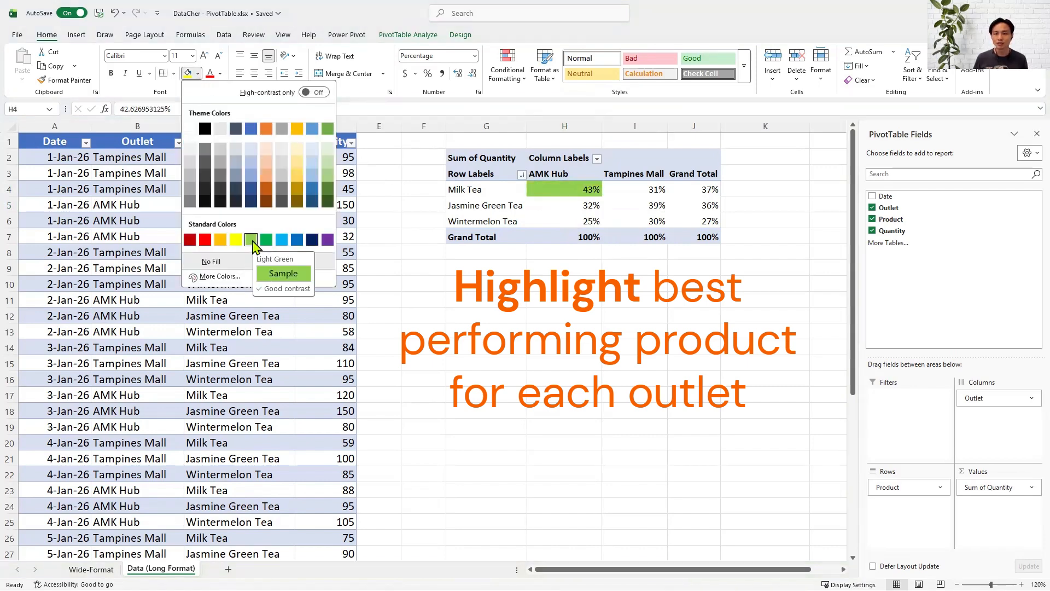
{"action": "left_click", "coordinate": [258, 241]}
{"action": "left_click", "coordinate": [640, 209]}
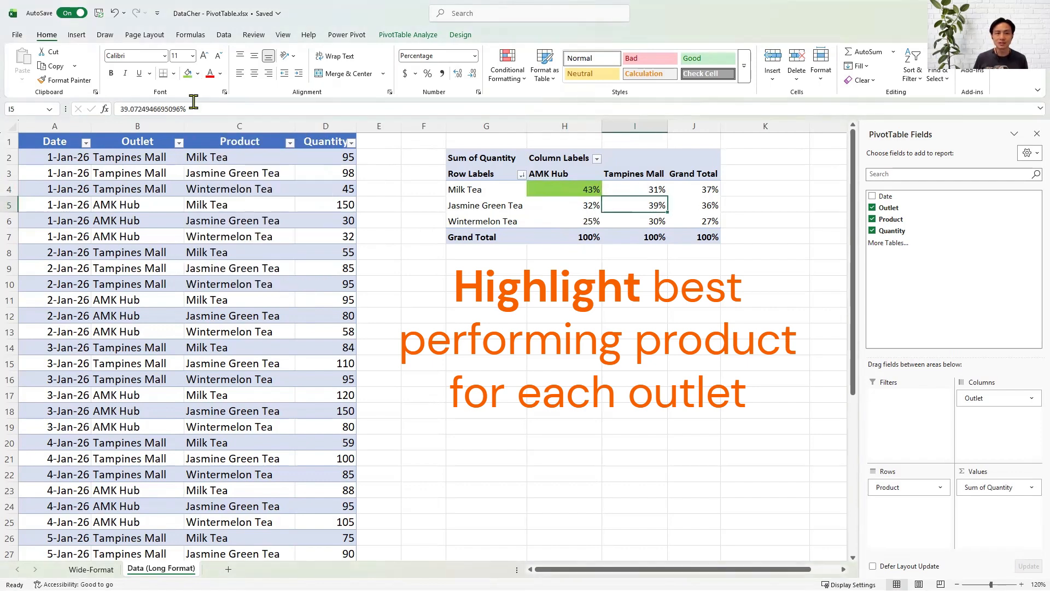
{"action": "left_click", "coordinate": [188, 74]}
{"action": "left_click", "coordinate": [698, 189]}
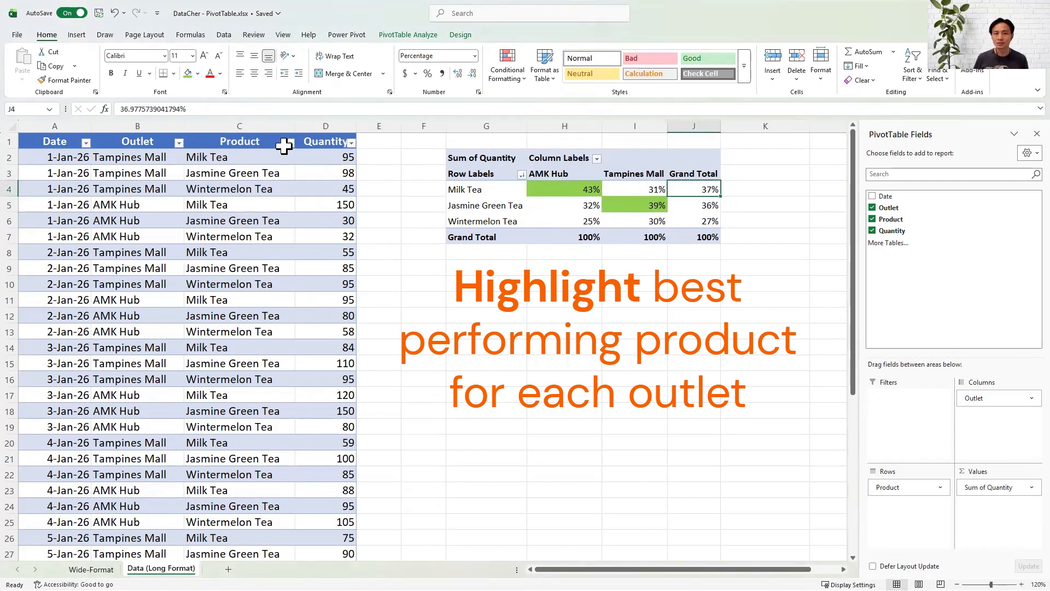
{"action": "left_click", "coordinate": [187, 74]}
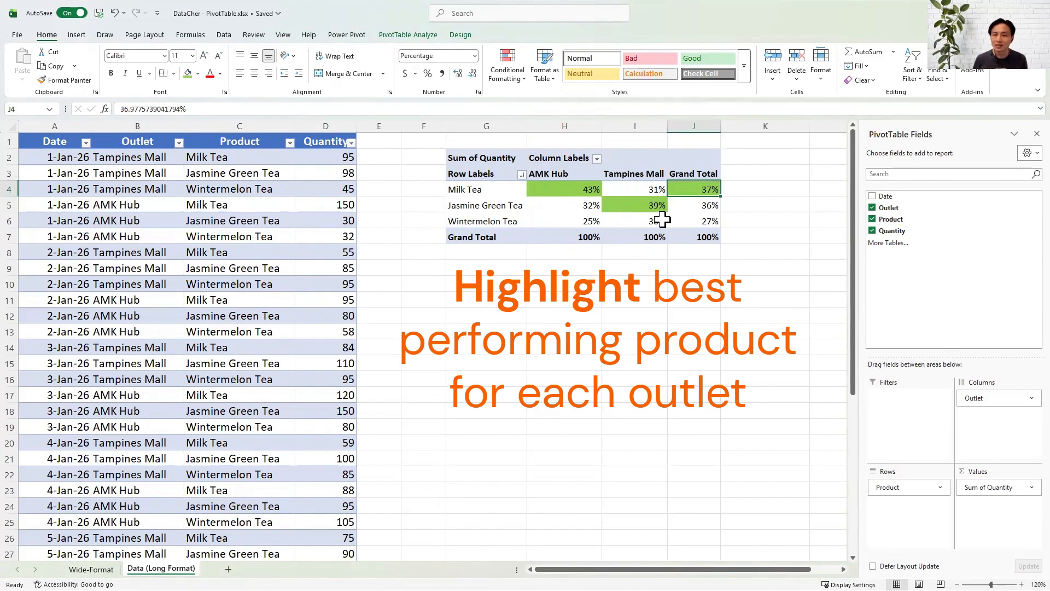